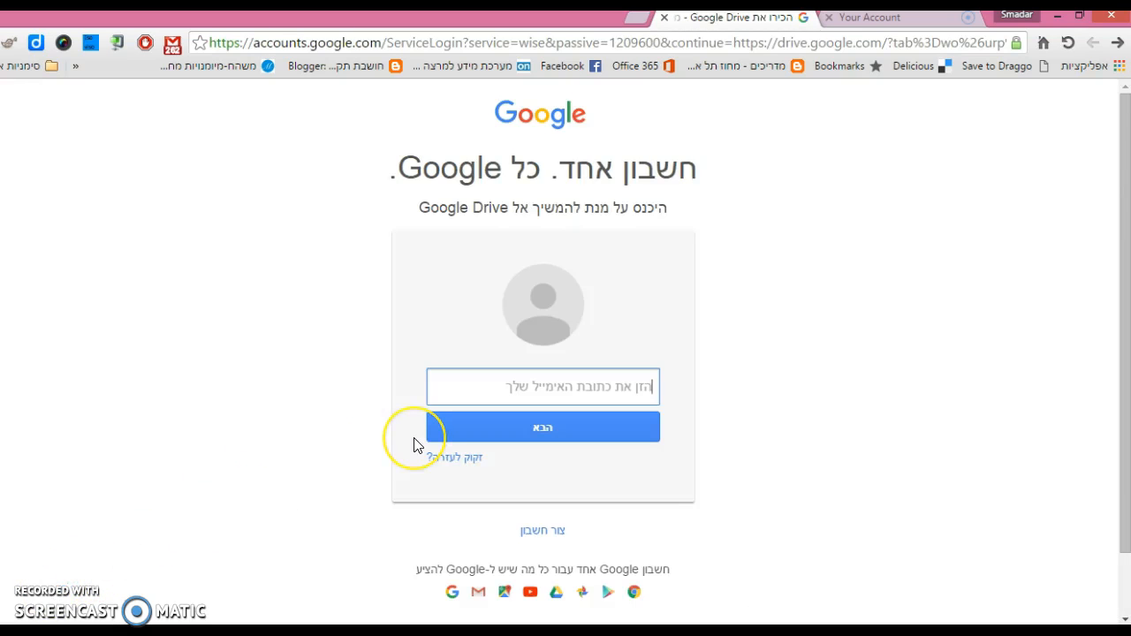
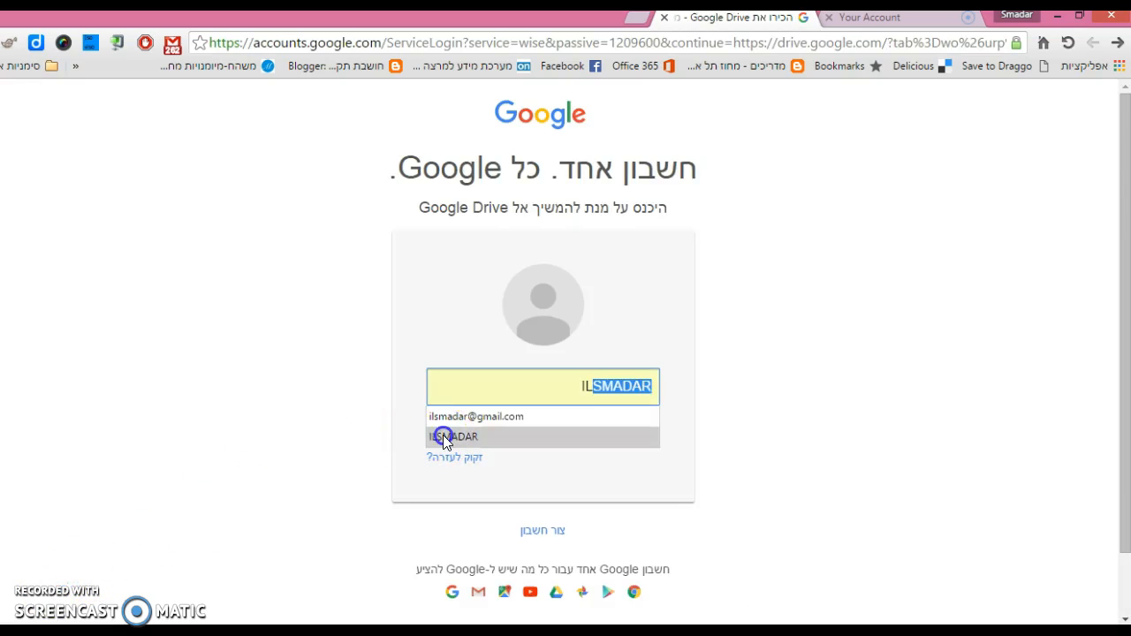
- Sign in with the account's email and password to reach Google Drive's My Drive
{"action": "left_click", "coordinate": [447, 436]}
{"action": "left_click", "coordinate": [518, 433]}
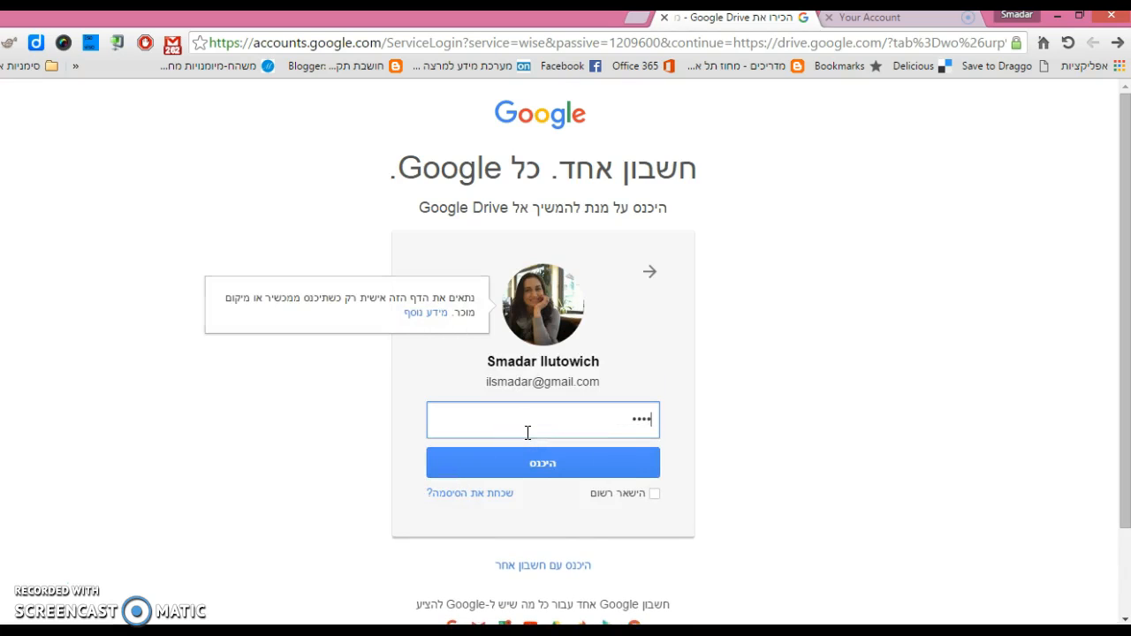
{"action": "left_click", "coordinate": [531, 462]}
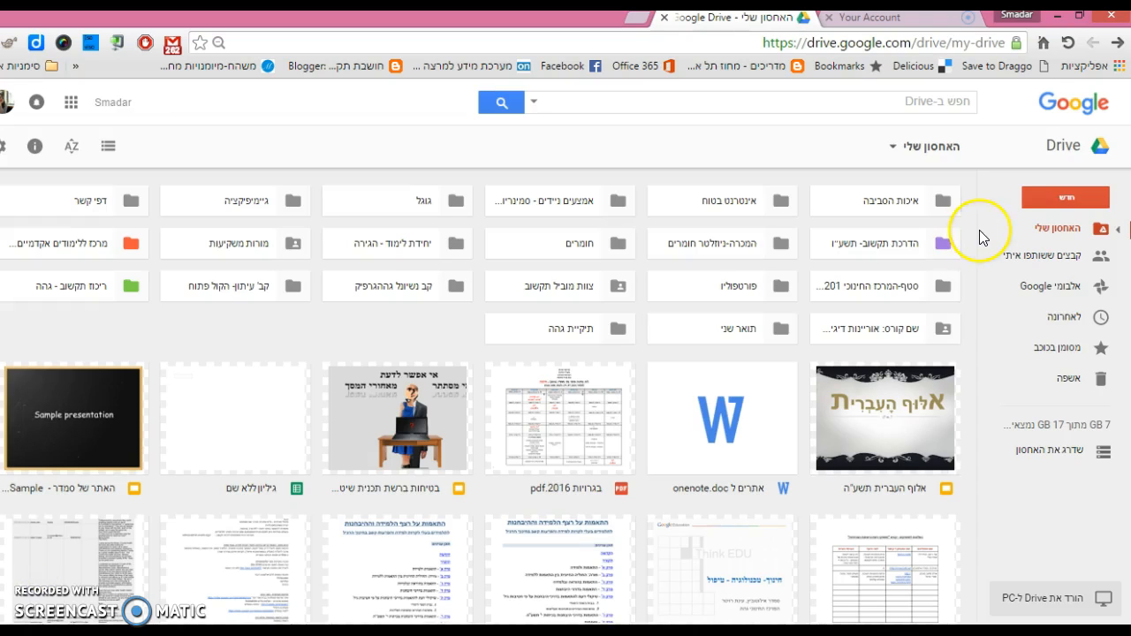
- Create a blank Google Docs document from Drive's New menu
{"action": "left_click", "coordinate": [1065, 197]}
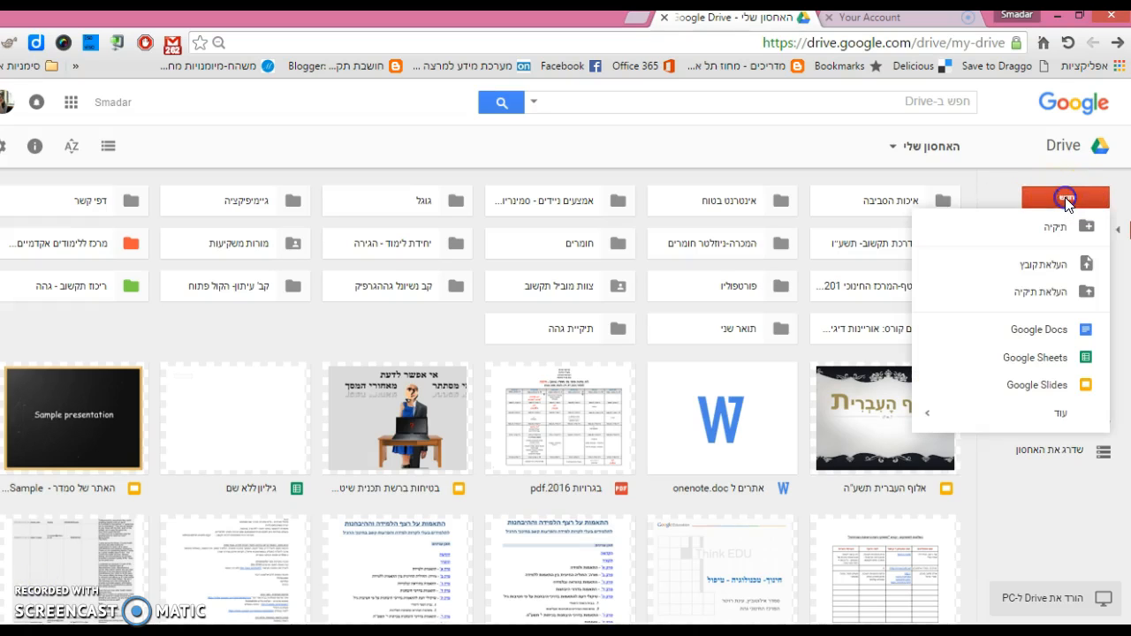
{"action": "left_click", "coordinate": [1085, 331]}
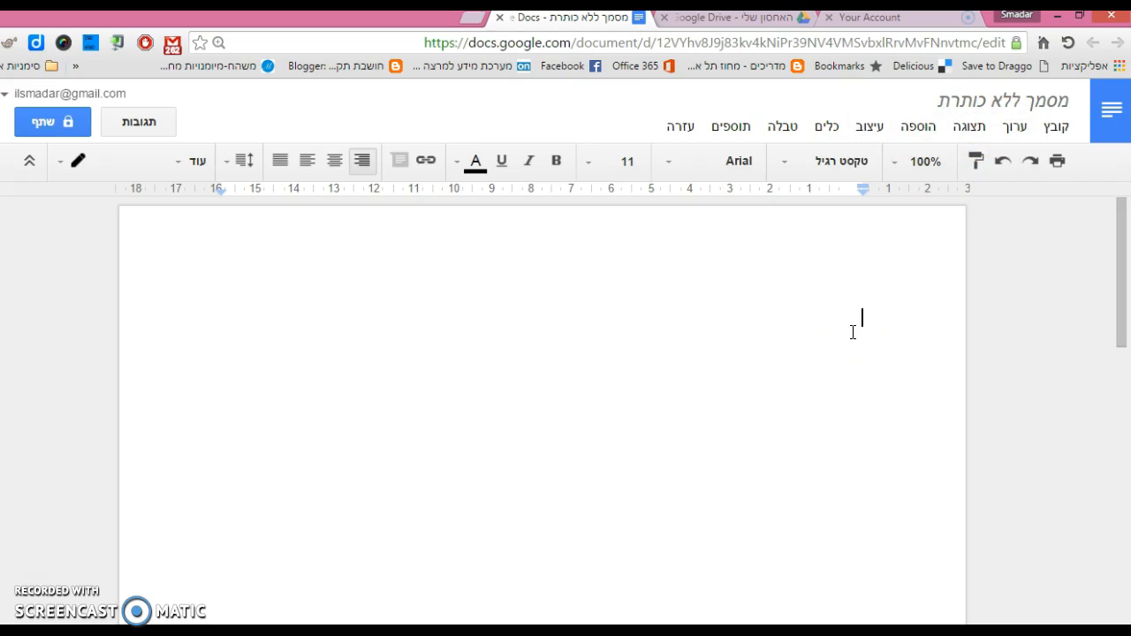
- Type the heading הדגמה on the first line and set the document title to הדגמה
{"action": "type", "text": "הדגמה"}
{"action": "left_click", "coordinate": [748, 382]}
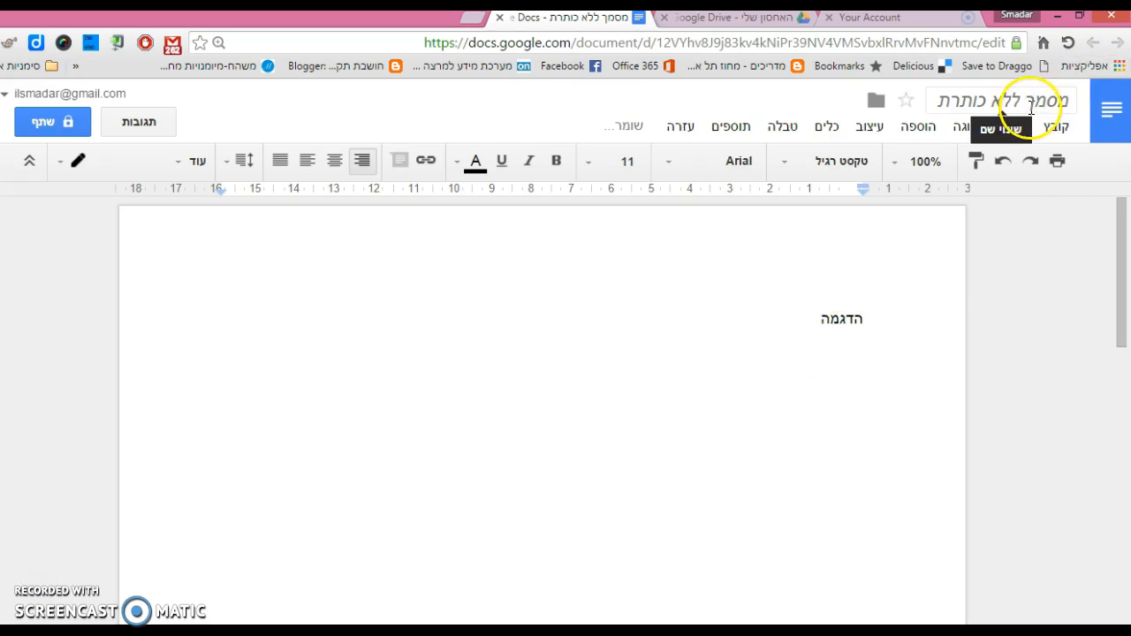
{"action": "left_click", "coordinate": [989, 101]}
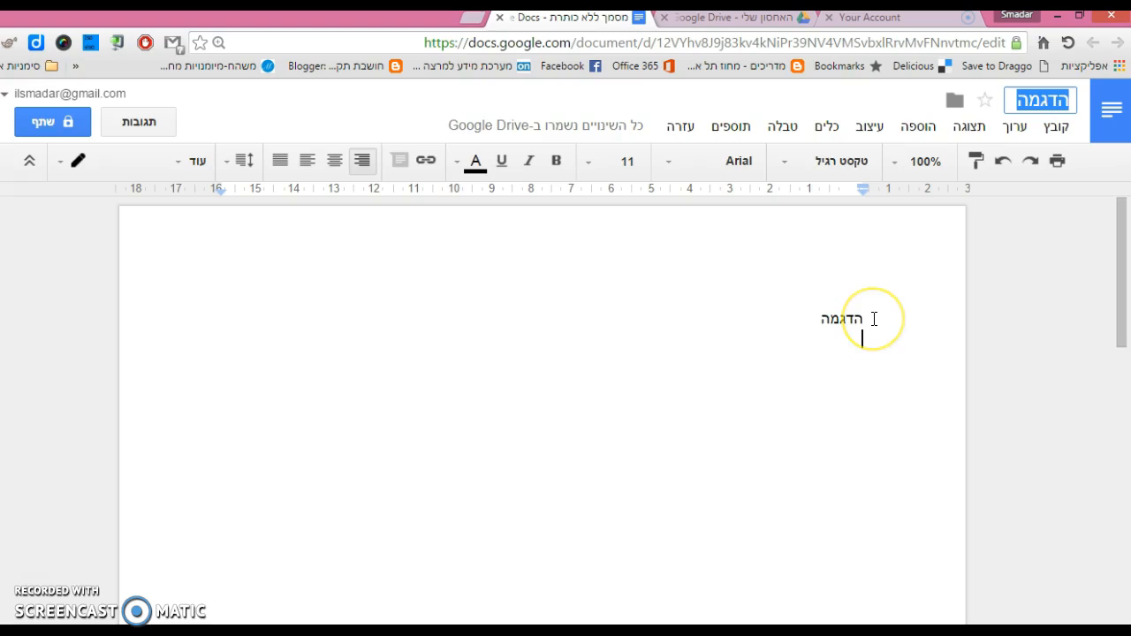
{"action": "left_click", "coordinate": [854, 366]}
{"action": "left_click", "coordinate": [783, 128]}
- Insert a 3x3 table below the heading with header cells שם, נושא and קישור
{"action": "left_click", "coordinate": [770, 159]}
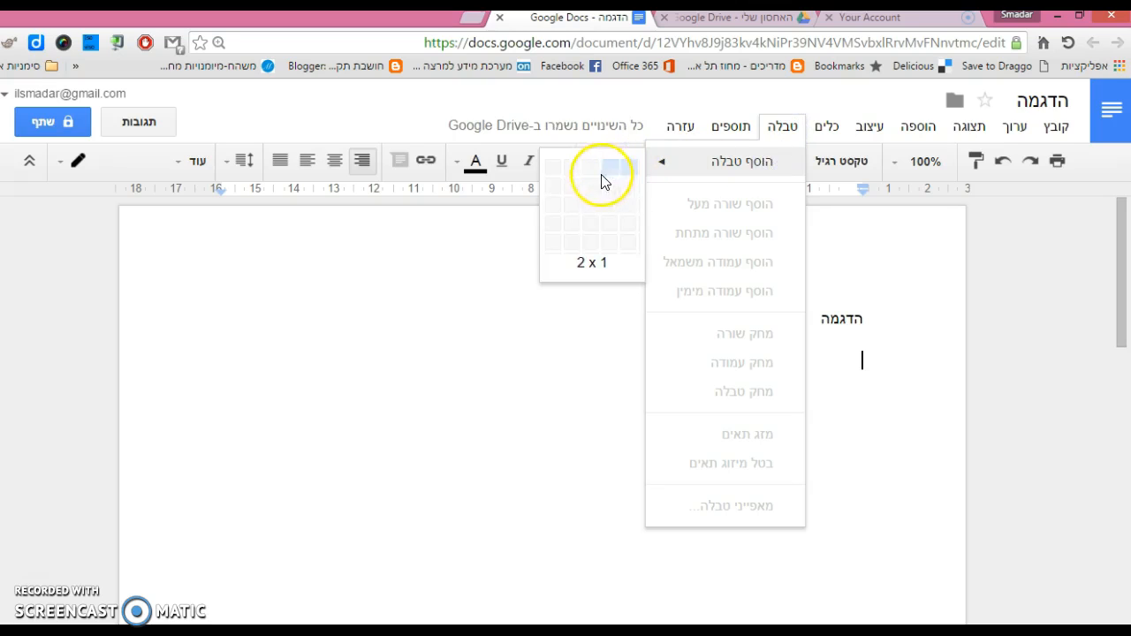
{"action": "left_click", "coordinate": [587, 214]}
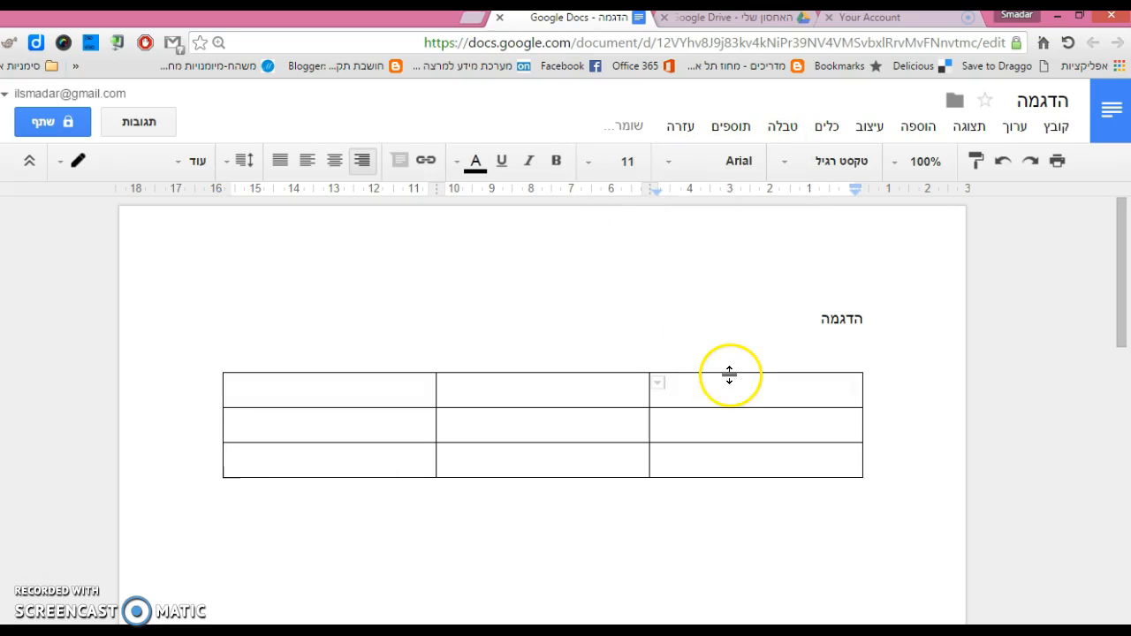
{"action": "left_click", "coordinate": [592, 391]}
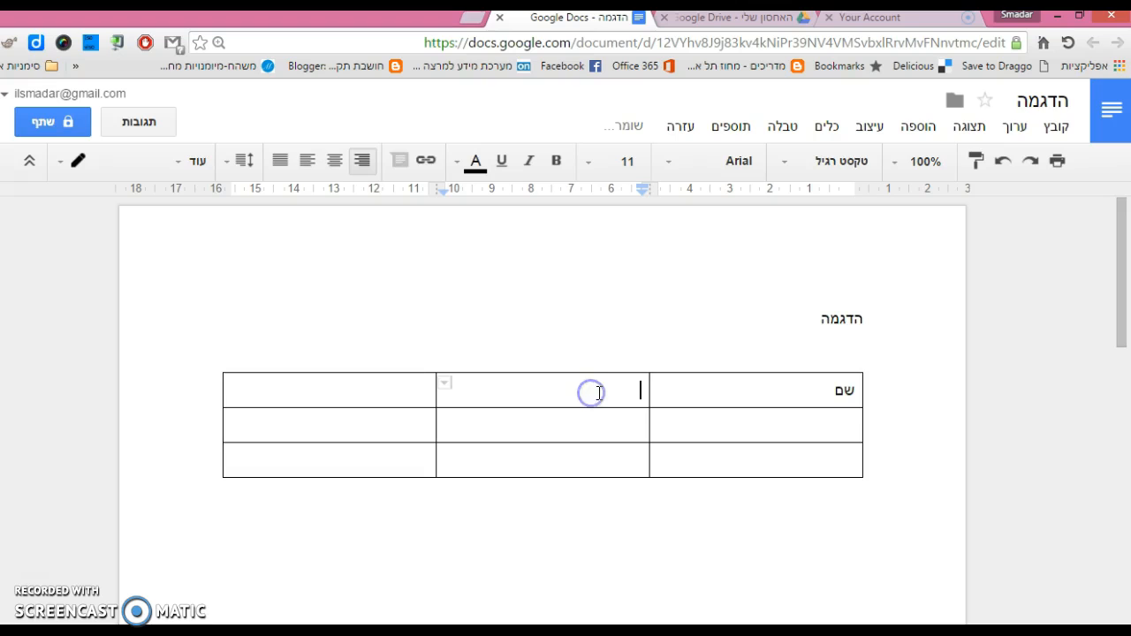
{"action": "left_click", "coordinate": [375, 389]}
{"action": "type", "text": "קישור"}
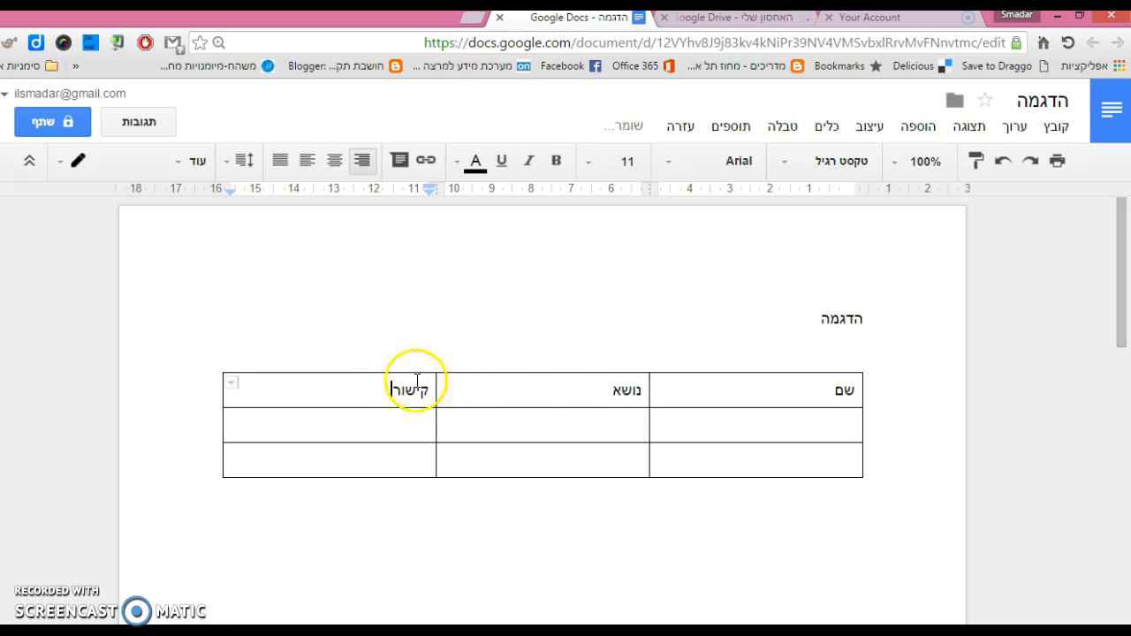
{"action": "left_click", "coordinate": [831, 510]}
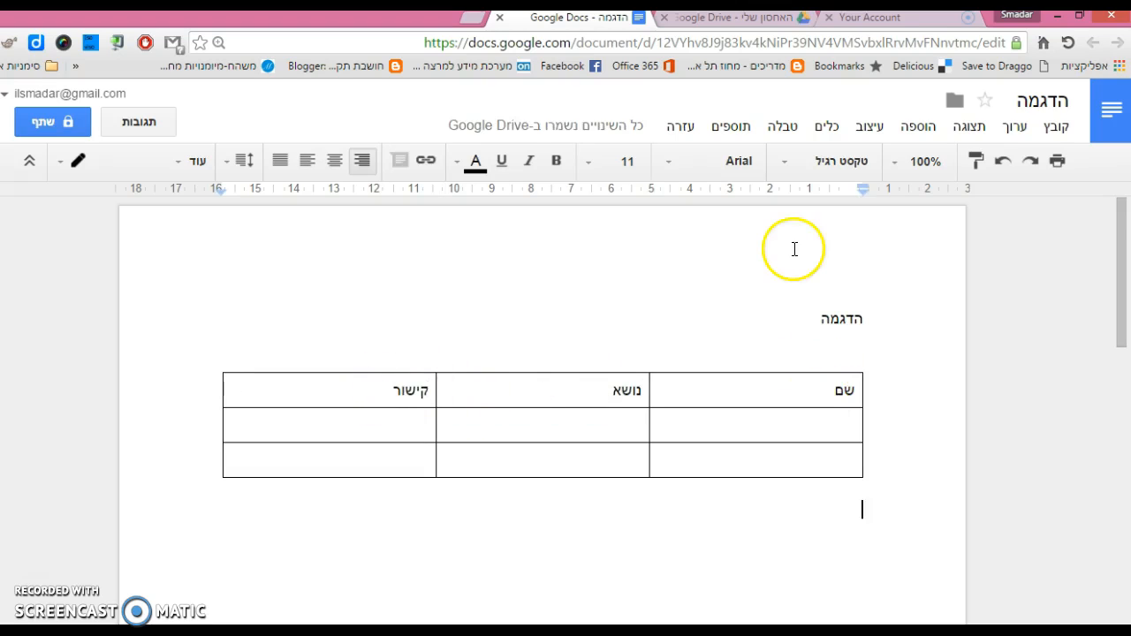
- Look through the Insert menu, then open the Research panel from Tools
{"action": "left_click", "coordinate": [928, 131]}
{"action": "left_click", "coordinate": [928, 164]}
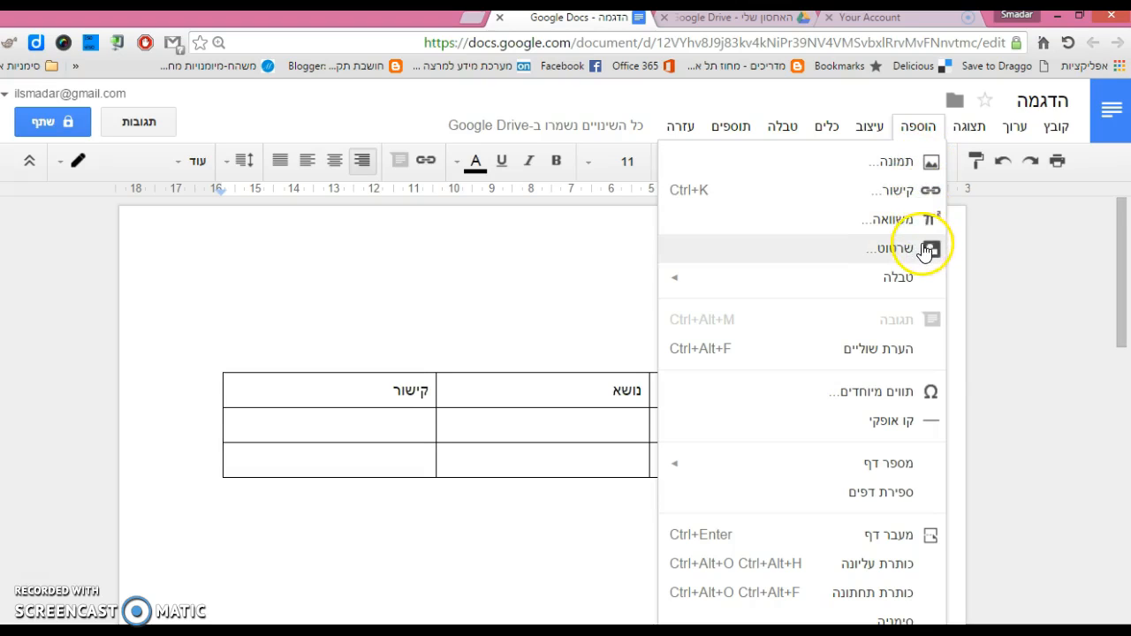
{"action": "left_click", "coordinate": [924, 129]}
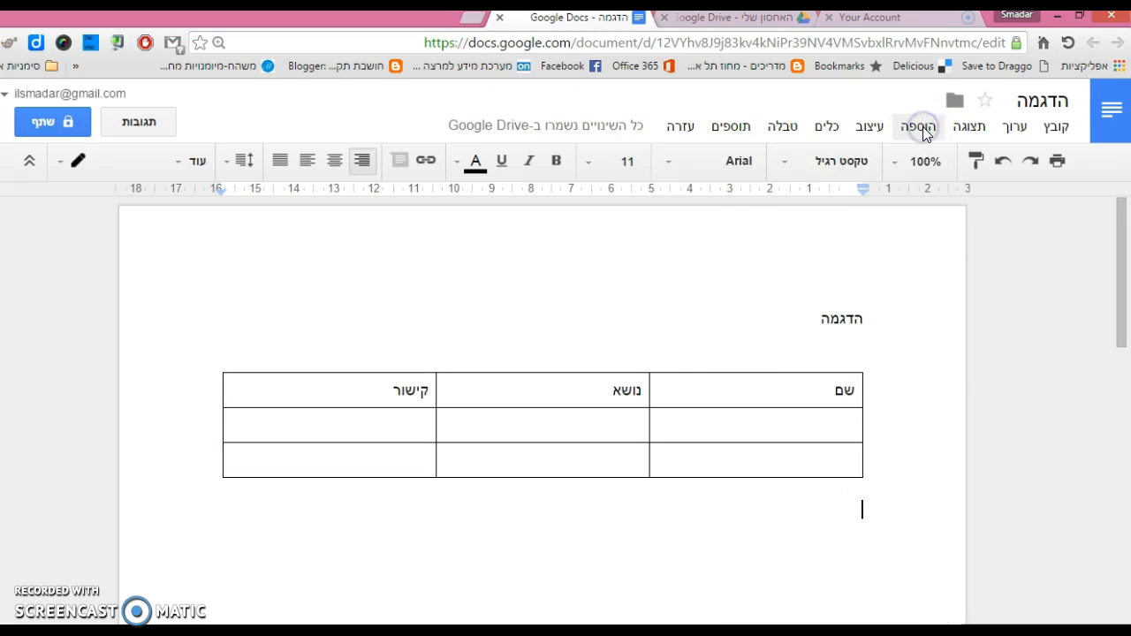
{"action": "left_click", "coordinate": [824, 129]}
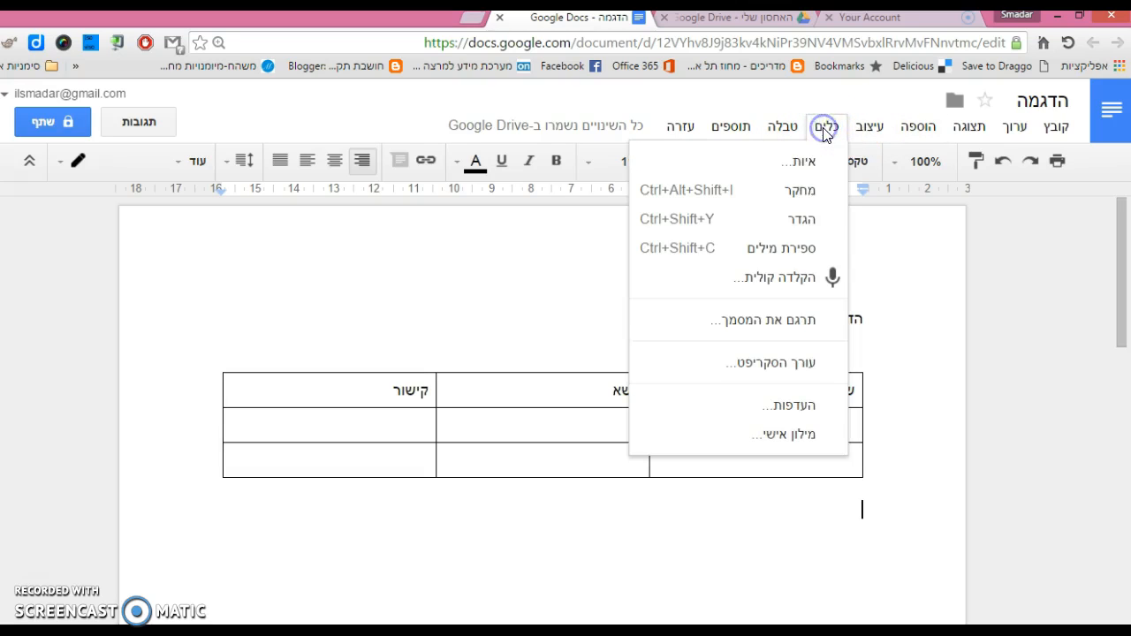
{"action": "left_click", "coordinate": [804, 193]}
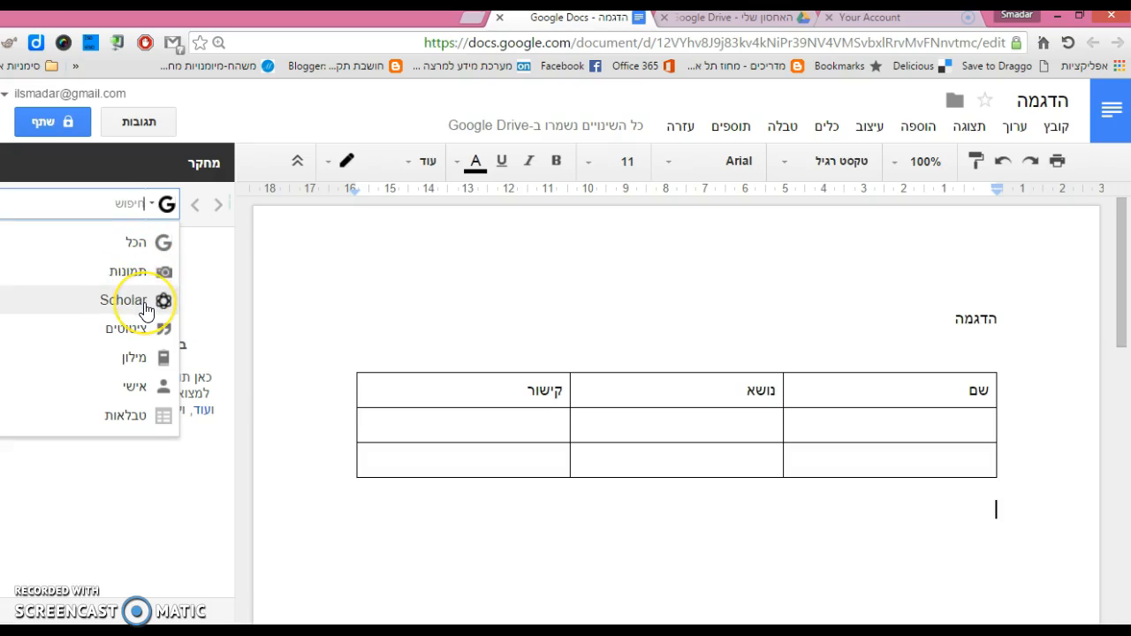
- Search Research for איכות הסביבה and scroll through the personal, image and web results
{"action": "left_click", "coordinate": [140, 204]}
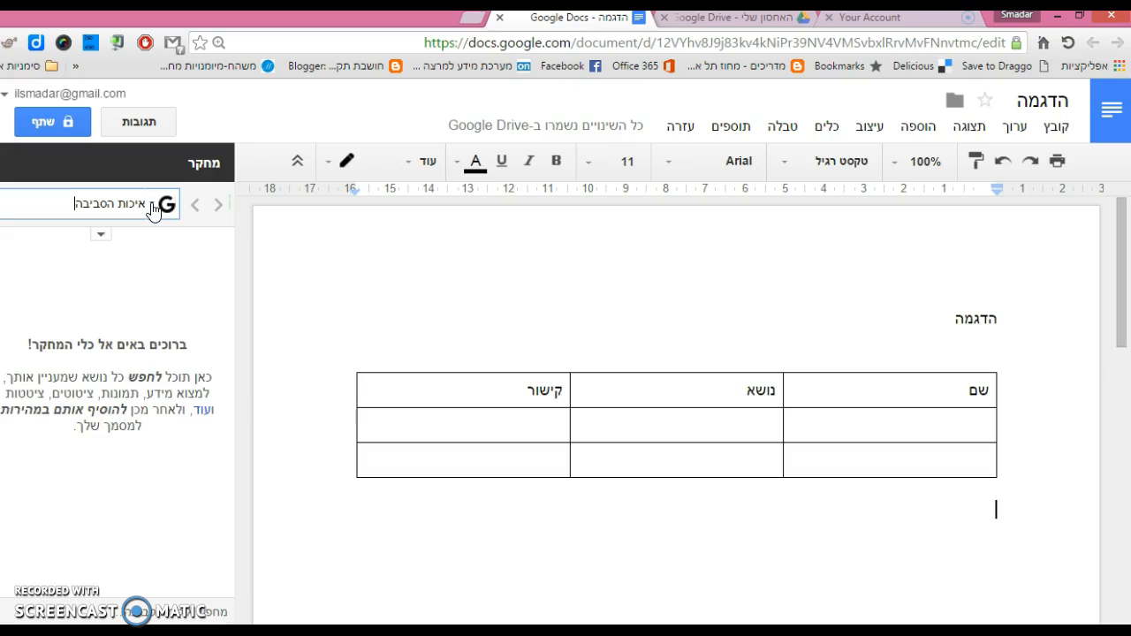
{"action": "type", "text": "איכות הסביבה"}
{"action": "key", "text": "Return"}
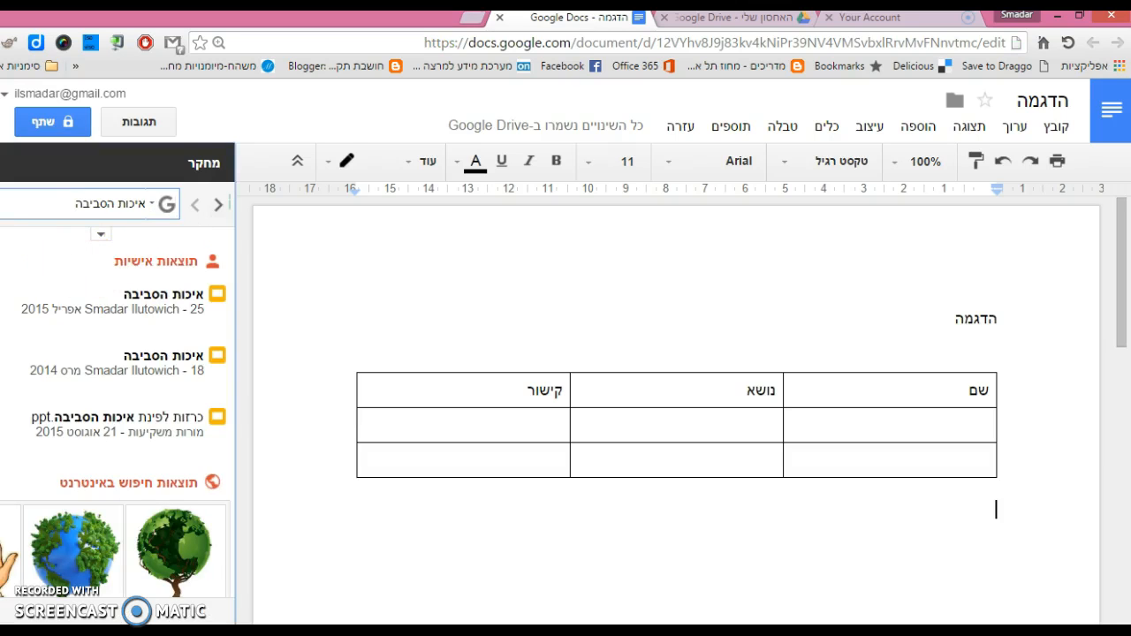
{"action": "scroll", "coordinate": [115, 439], "scroll_direction": "down", "scroll_amount": 5}
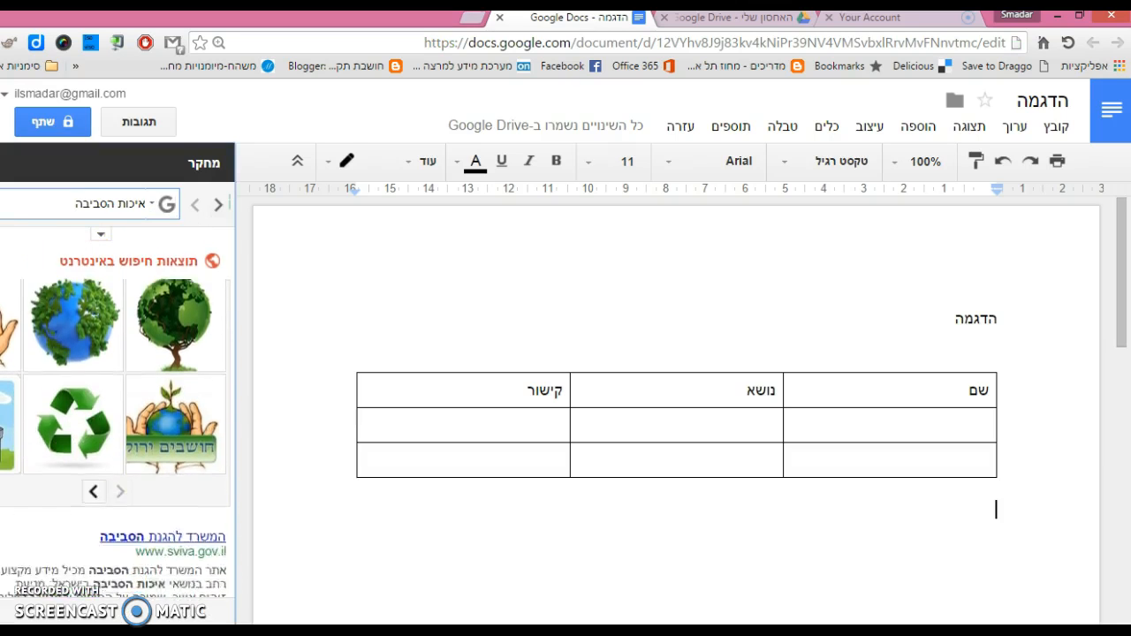
{"action": "scroll", "coordinate": [115, 439], "scroll_direction": "down", "scroll_amount": 3}
{"action": "scroll", "coordinate": [116, 439], "scroll_direction": "down", "scroll_amount": 3}
{"action": "scroll", "coordinate": [116, 439], "scroll_direction": "up", "scroll_amount": 10}
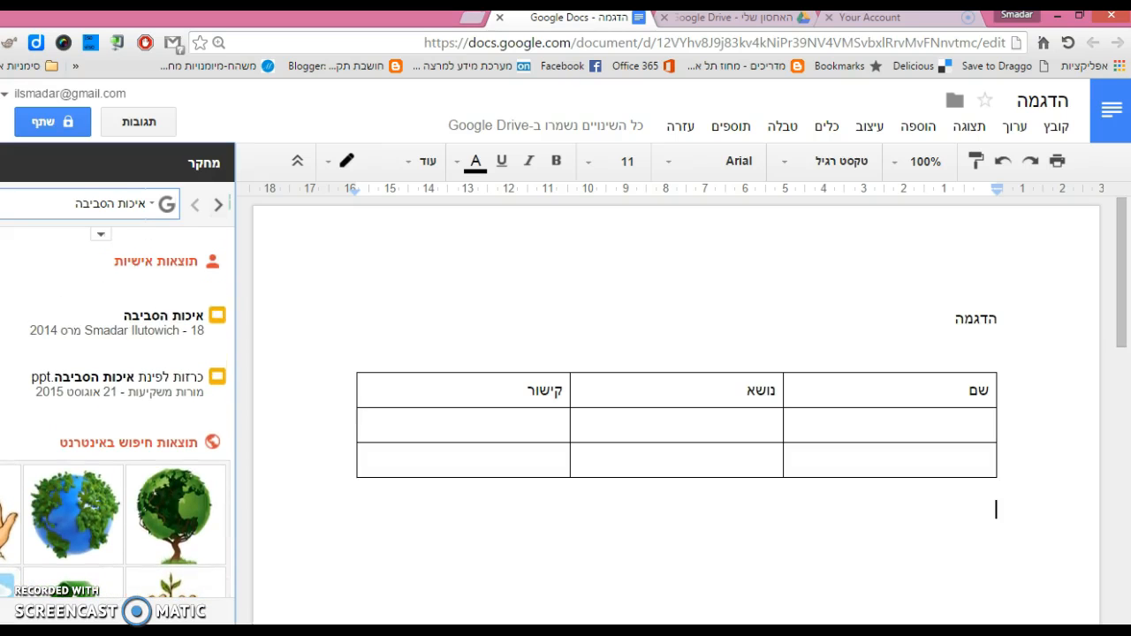
{"action": "mouse_move", "coordinate": [7, 302]}
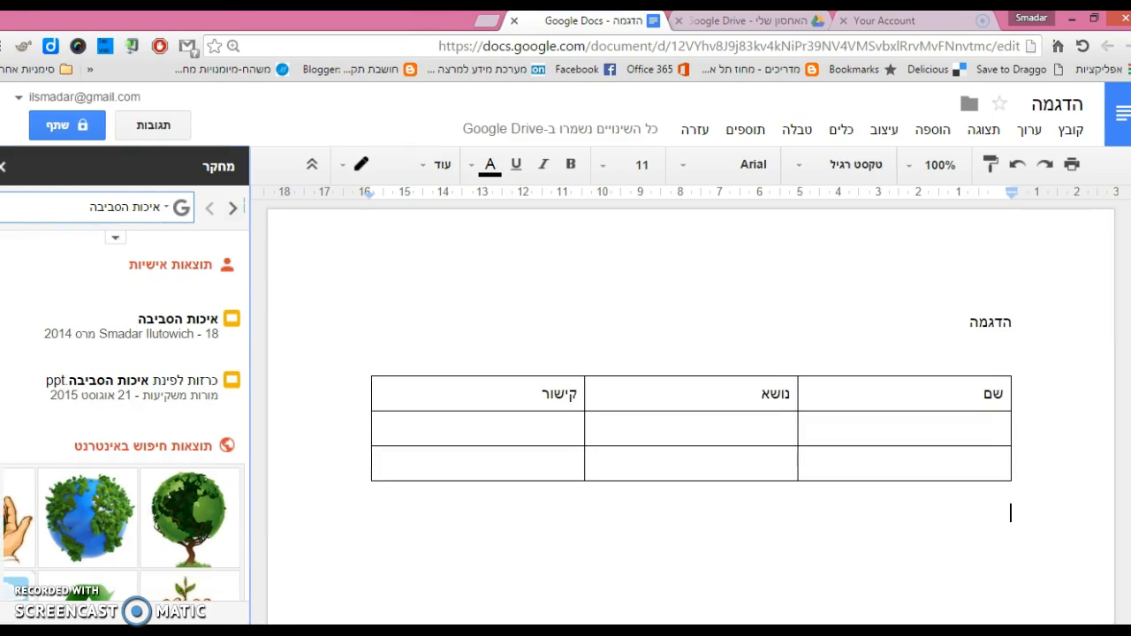
{"action": "scroll", "coordinate": [9, 318], "scroll_direction": "down", "scroll_amount": 1}
{"action": "scroll", "coordinate": [124, 398], "scroll_direction": "down", "scroll_amount": 3}
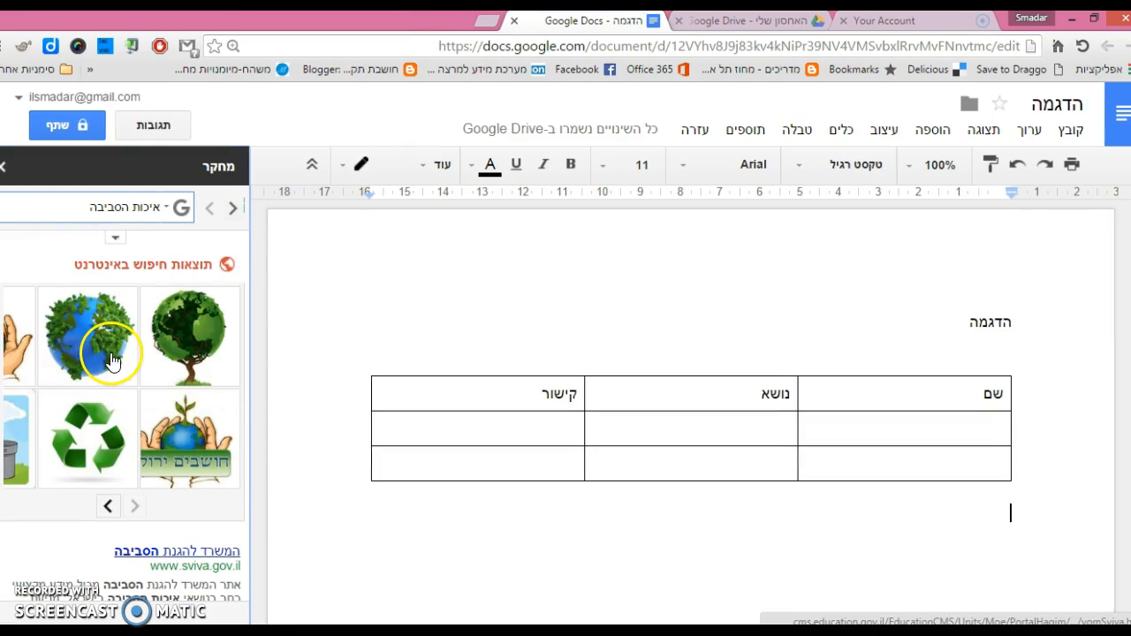
- Drag the green globe image below the table and start a new line after it
{"action": "mouse_move", "coordinate": [109, 353]}
{"action": "left_click_drag", "start_coordinate": [20, 459], "coordinate": [796, 599]}
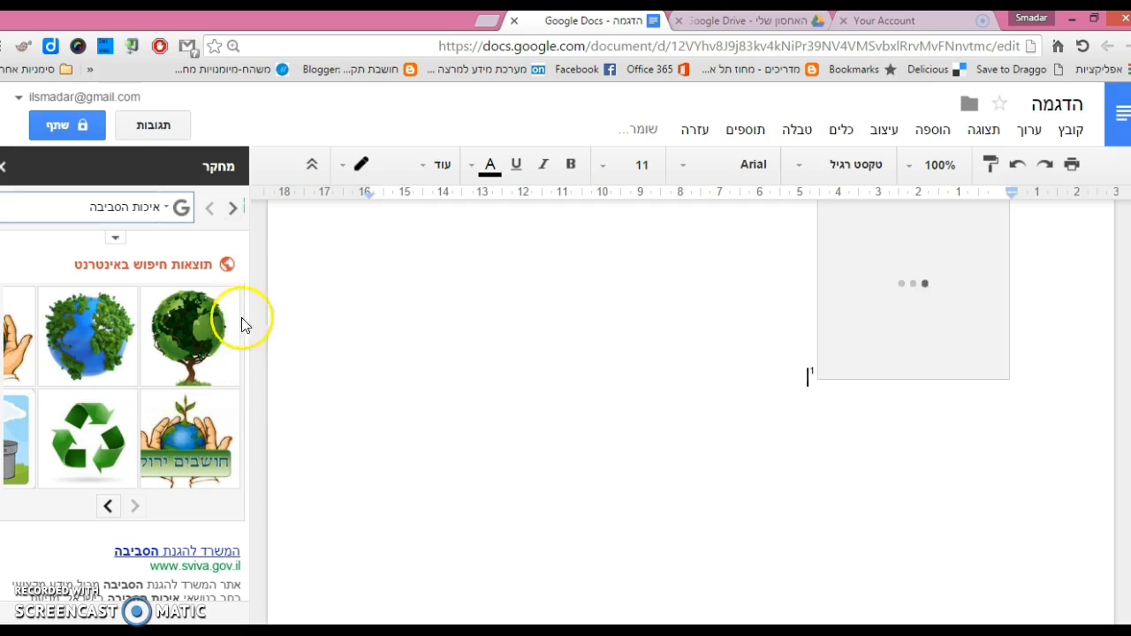
{"action": "left_click", "coordinate": [808, 440]}
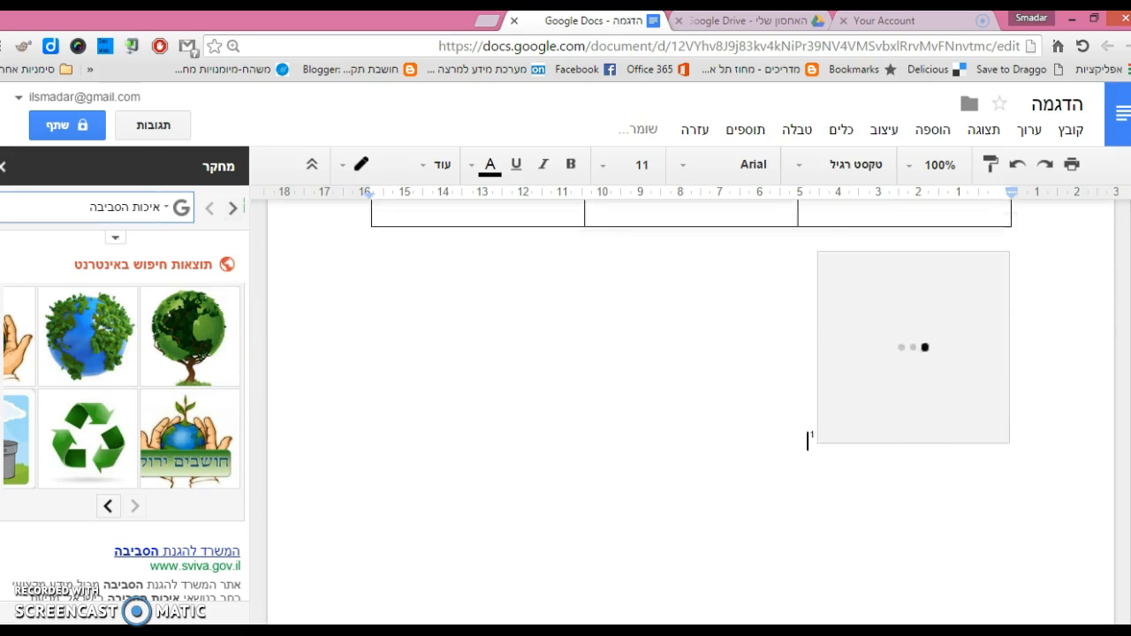
{"action": "key", "text": "Return"}
{"action": "scroll", "coordinate": [122, 398], "scroll_direction": "down", "scroll_amount": 2}
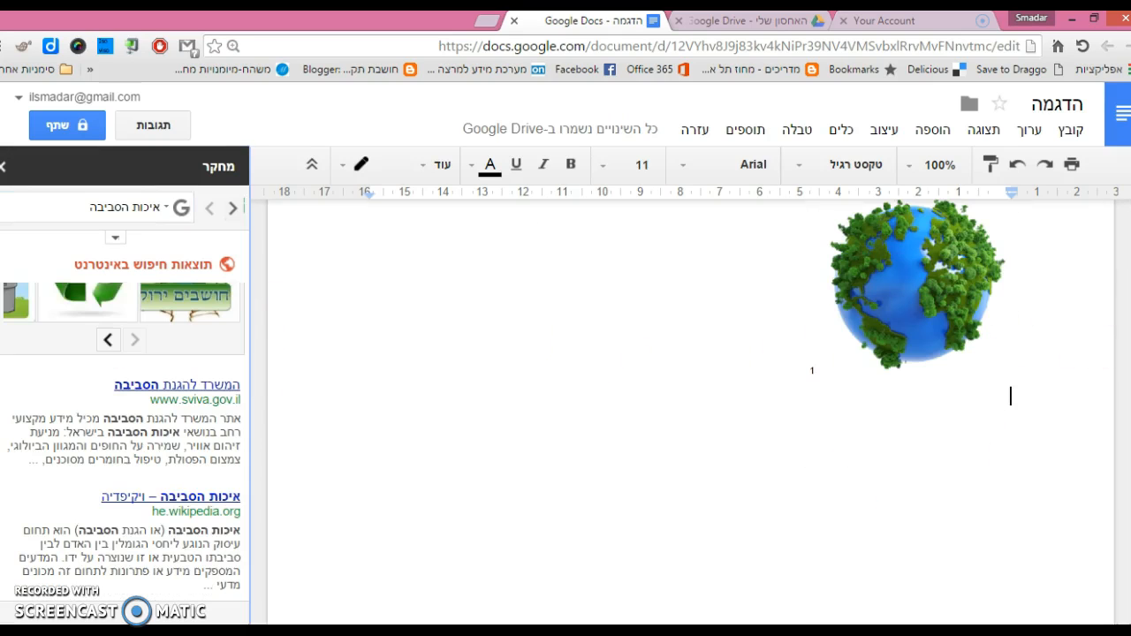
- Switch the Research results to Images, then back to All results
{"action": "left_click", "coordinate": [175, 208]}
{"action": "left_click", "coordinate": [152, 277]}
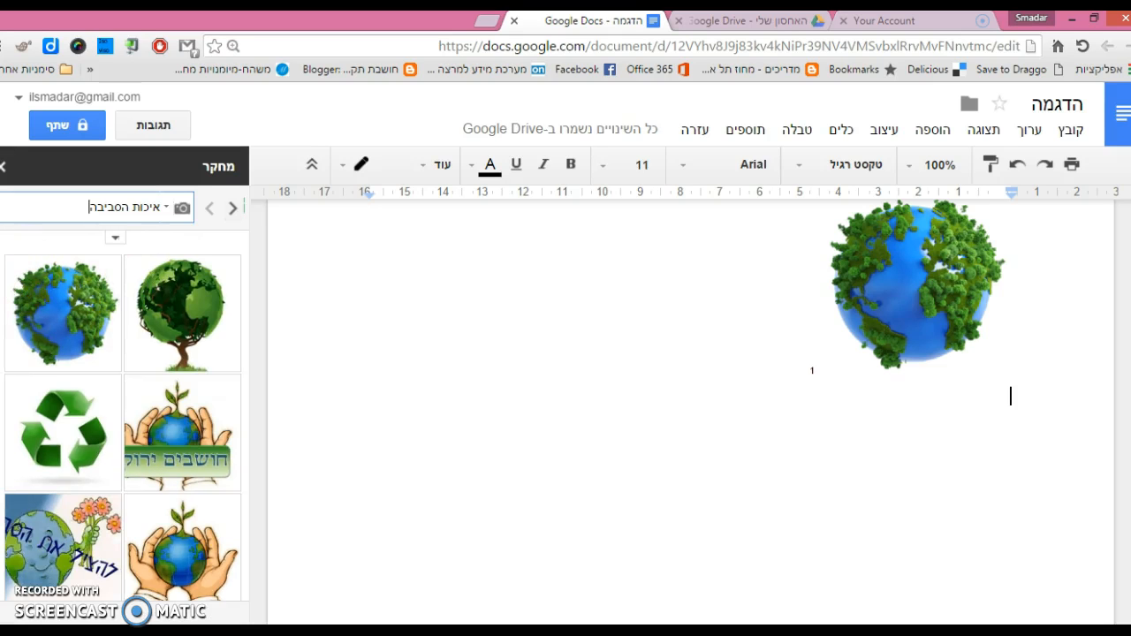
{"action": "scroll", "coordinate": [133, 235], "scroll_direction": "down", "scroll_amount": 2}
{"action": "left_click", "coordinate": [164, 207]}
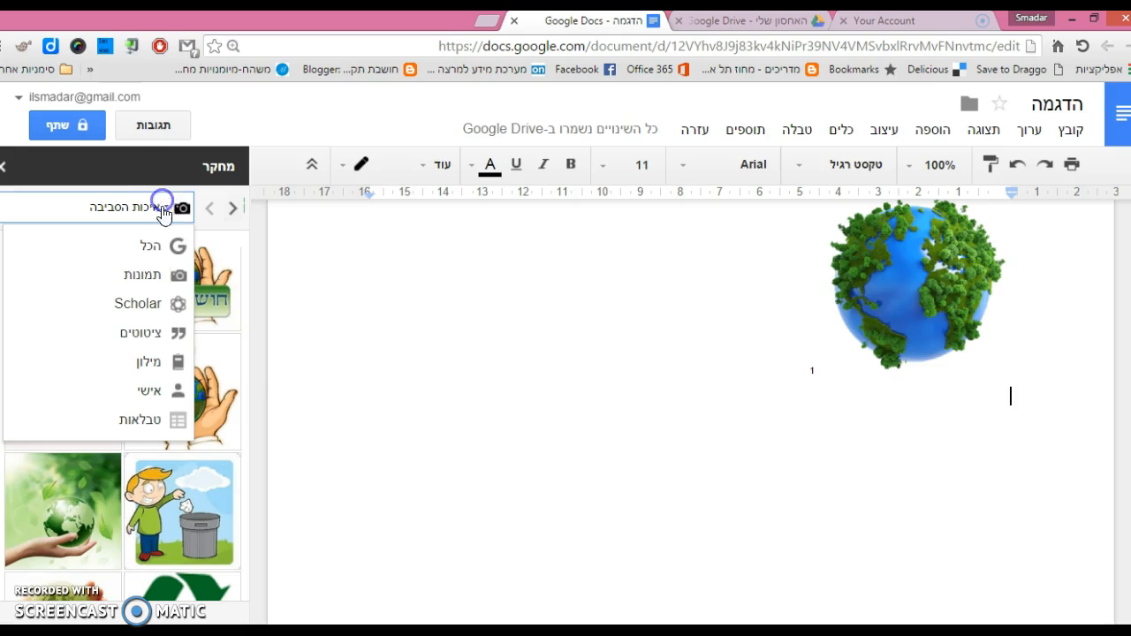
{"action": "left_click", "coordinate": [158, 245]}
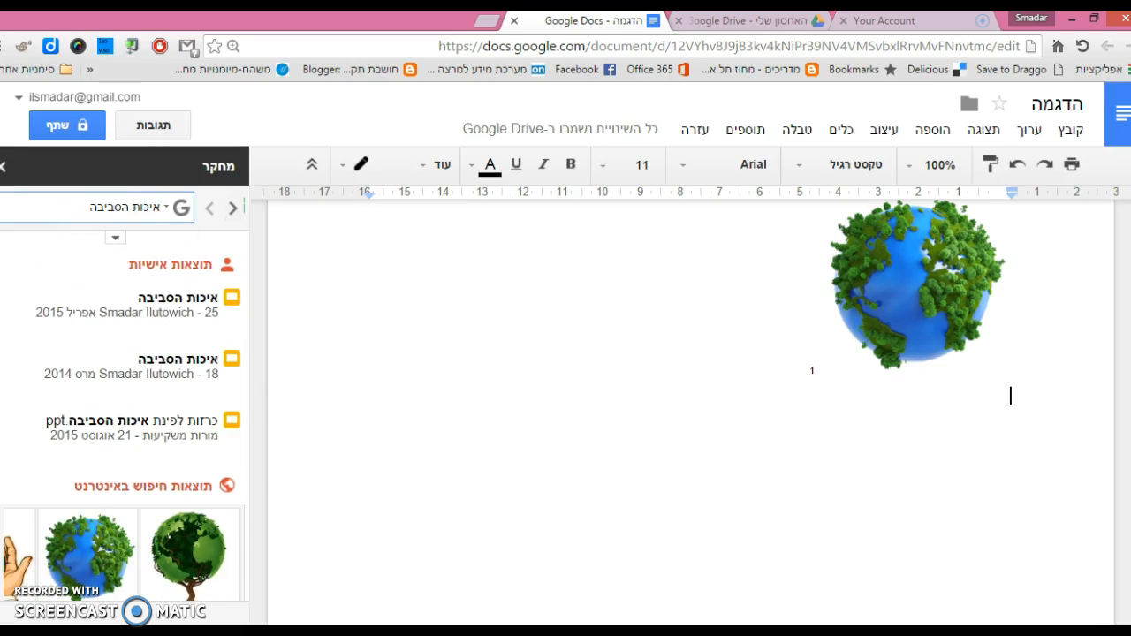
{"action": "scroll", "coordinate": [161, 361], "scroll_direction": "down", "scroll_amount": 5}
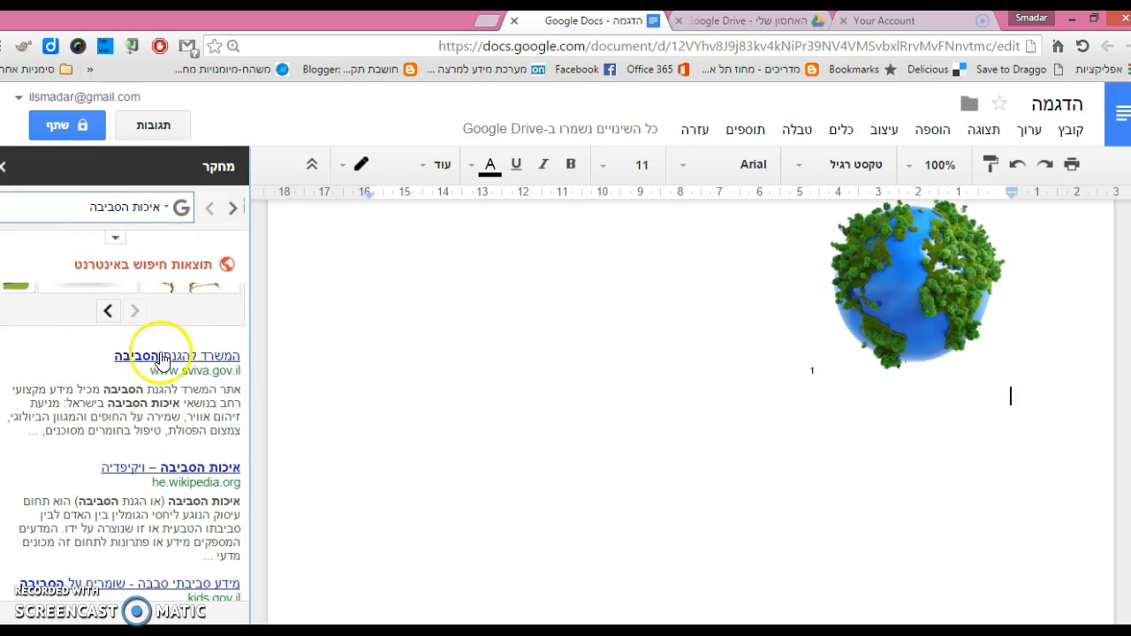
- Preview sviva.gov.il, cite it as a footnote and insert its link
{"action": "mouse_move", "coordinate": [164, 359]}
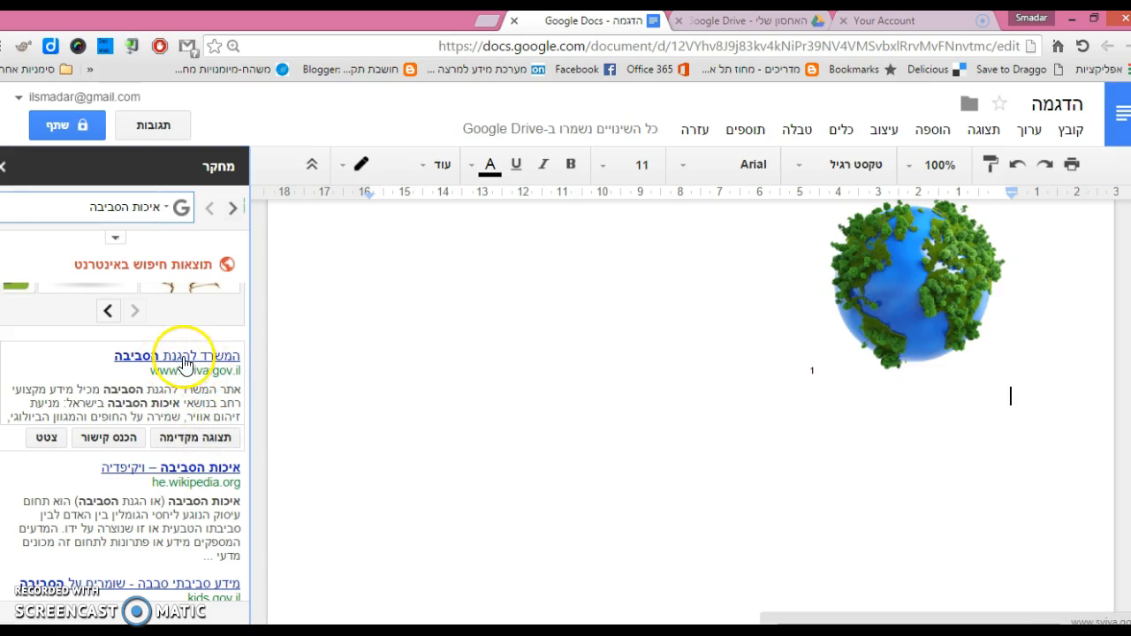
{"action": "left_click", "coordinate": [198, 442]}
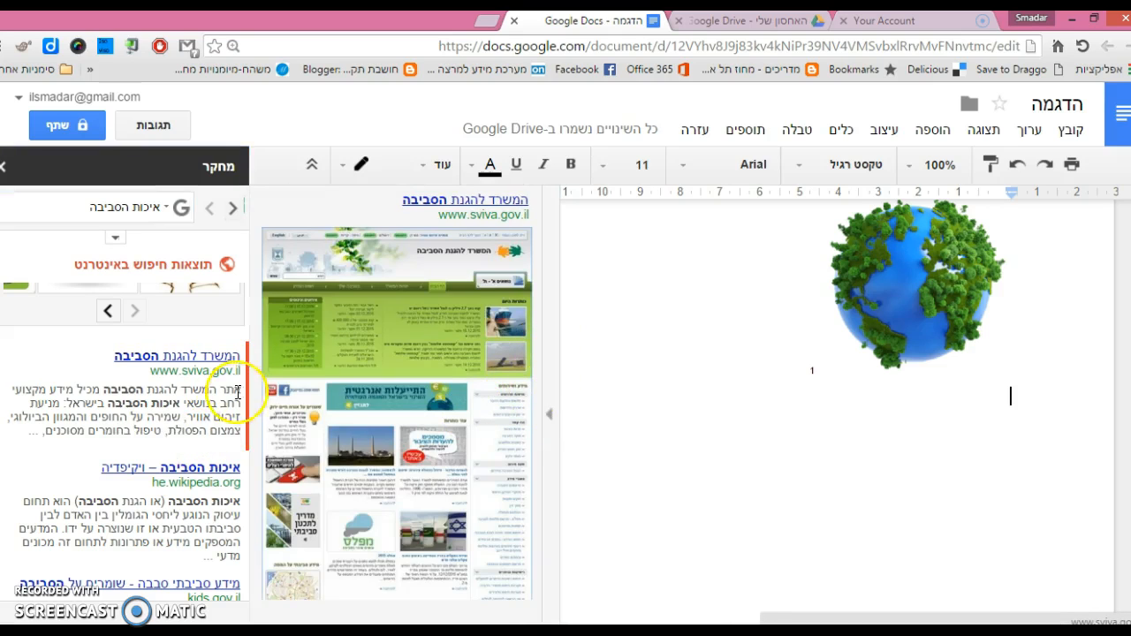
{"action": "left_click", "coordinate": [550, 424]}
{"action": "mouse_move", "coordinate": [240, 424]}
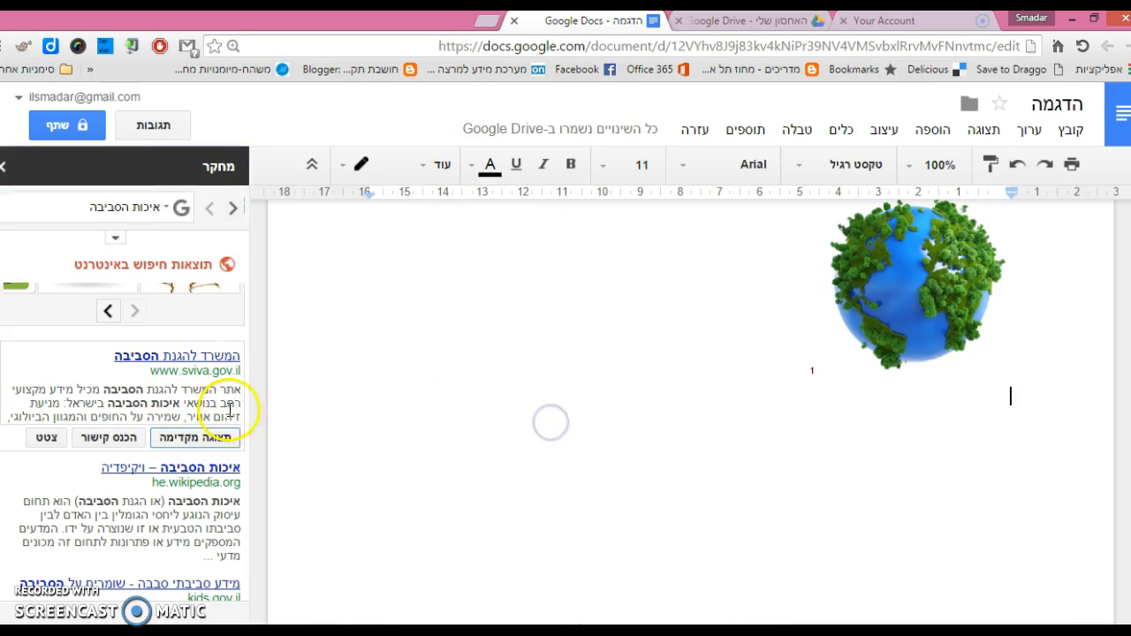
{"action": "left_click", "coordinate": [53, 442]}
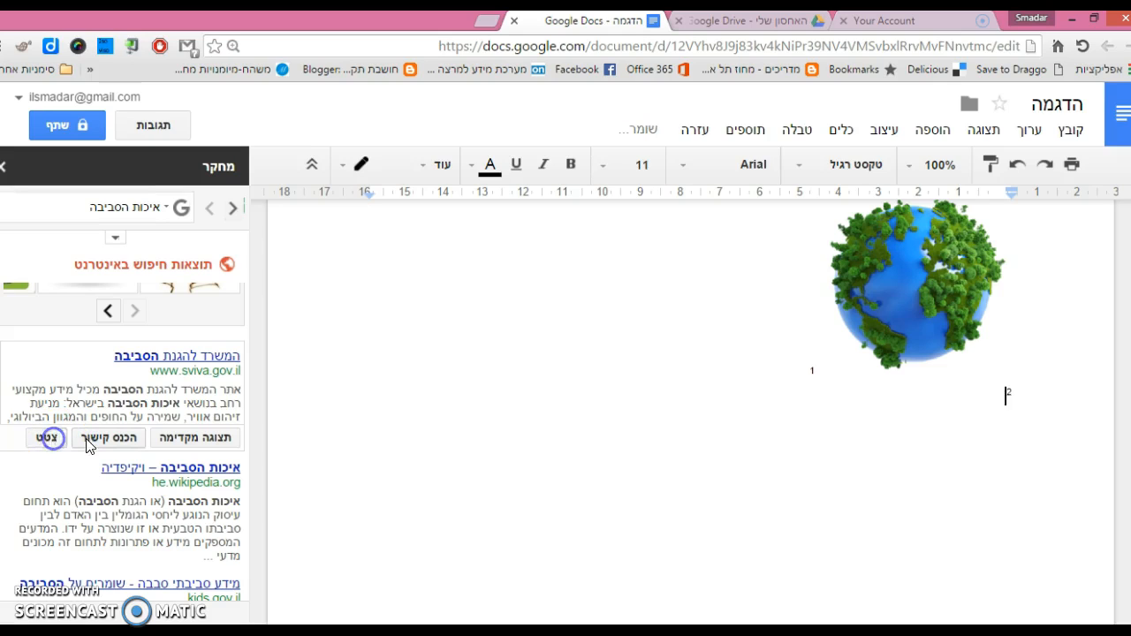
{"action": "left_click", "coordinate": [92, 439]}
{"action": "left_click", "coordinate": [1071, 130]}
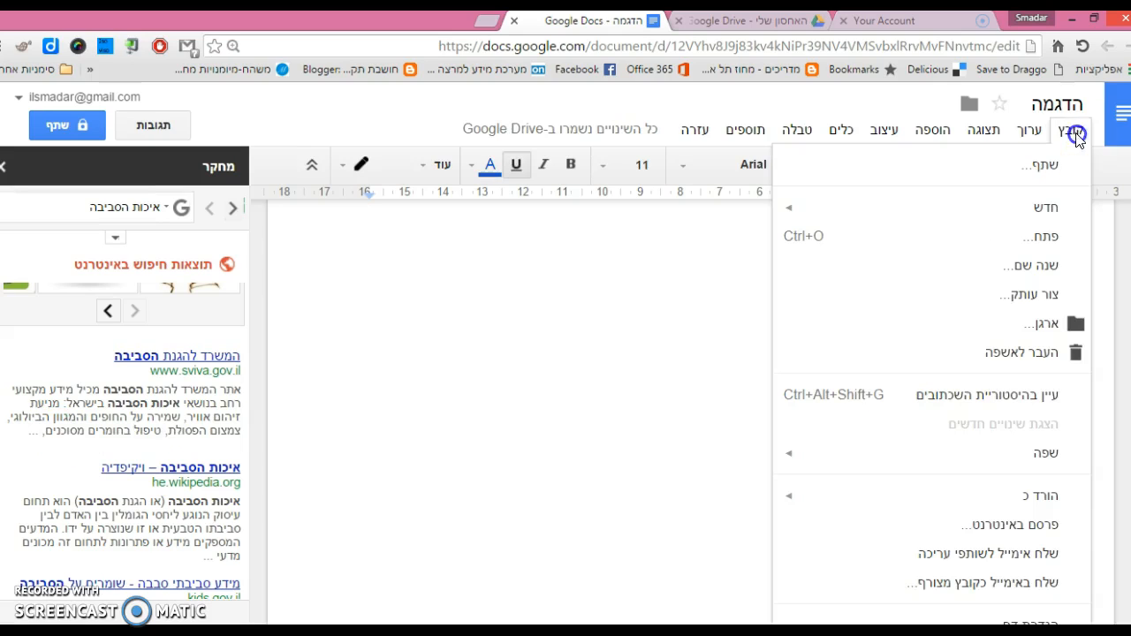
{"action": "left_click", "coordinate": [1051, 325]}
{"action": "left_click", "coordinate": [1026, 324]}
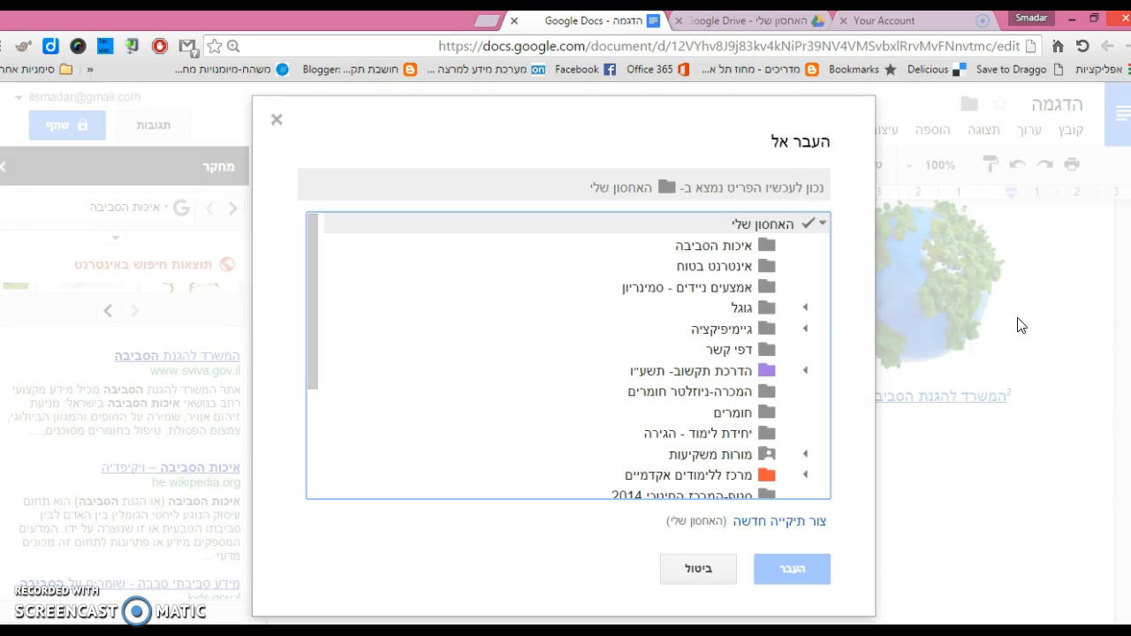
{"action": "left_click_drag", "start_coordinate": [312, 277], "coordinate": [307, 350]}
{"action": "left_click", "coordinate": [710, 573]}
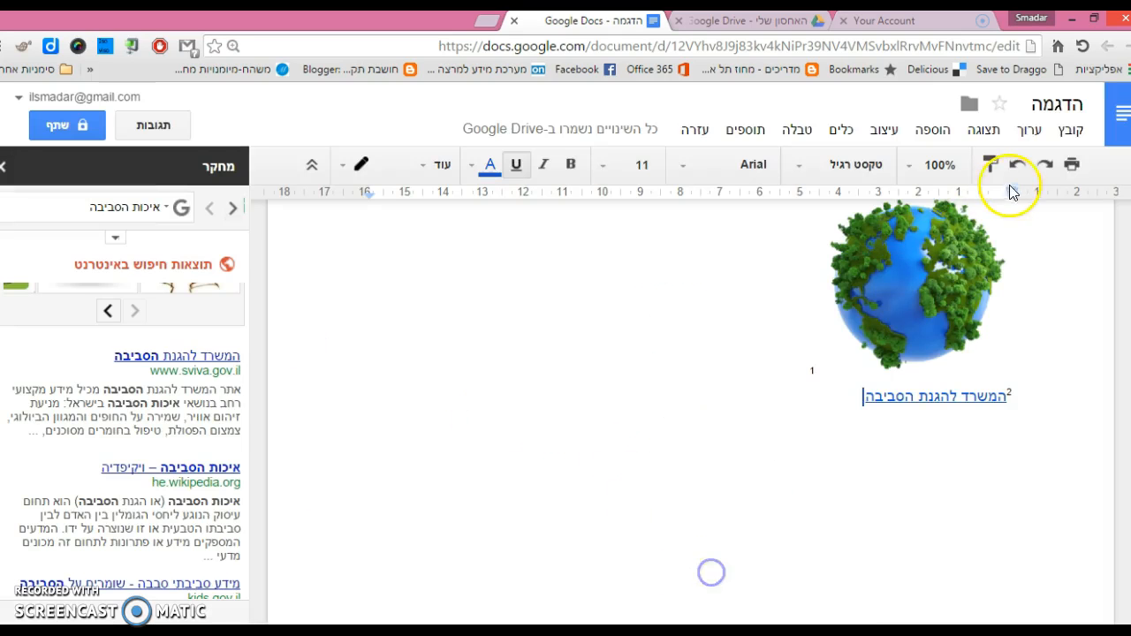
- Open the Share settings and inspect the people field and edit permissions without changing them
{"action": "left_click", "coordinate": [79, 127]}
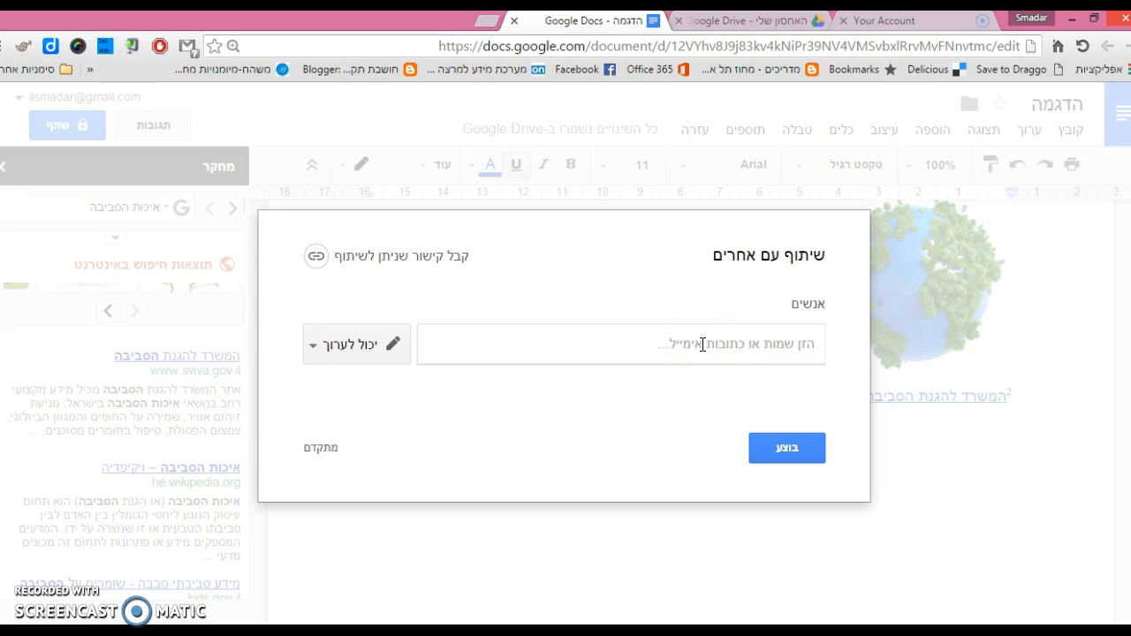
{"action": "type", "text": "ן"}
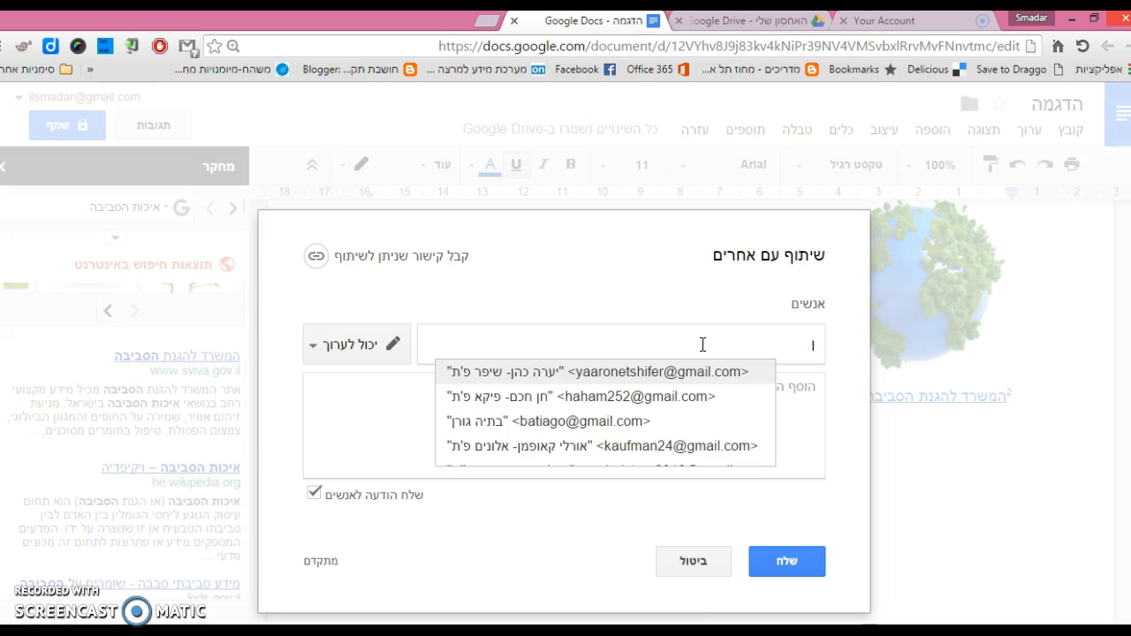
{"action": "type", "text": "h"}
{"action": "key", "text": "BackSpace"}
{"action": "key", "text": "BackSpace"}
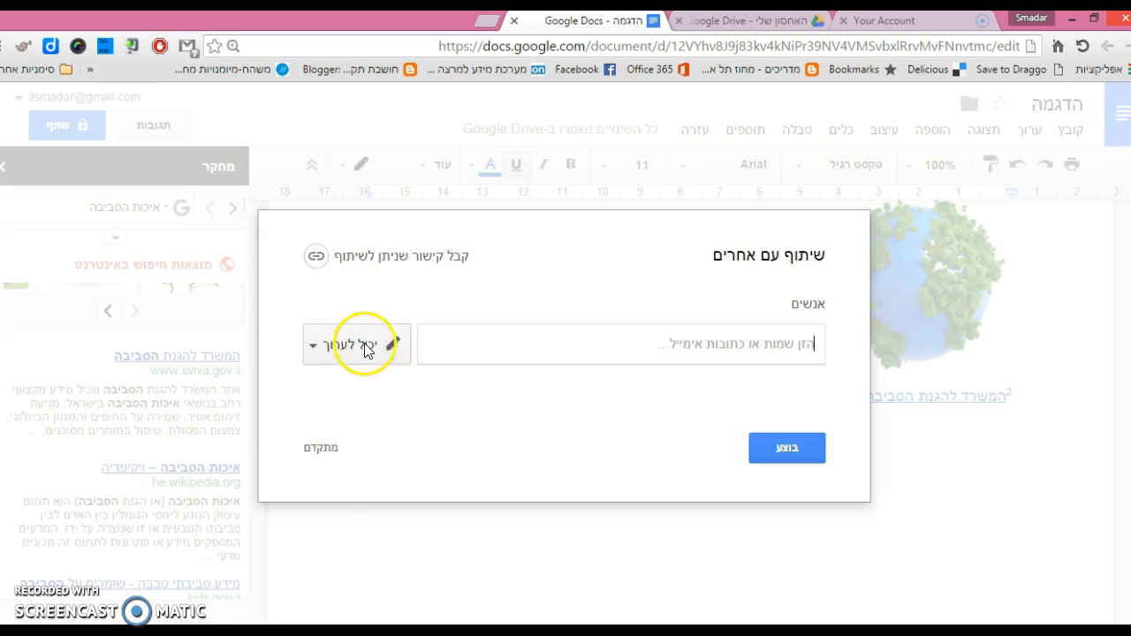
{"action": "left_click", "coordinate": [315, 349]}
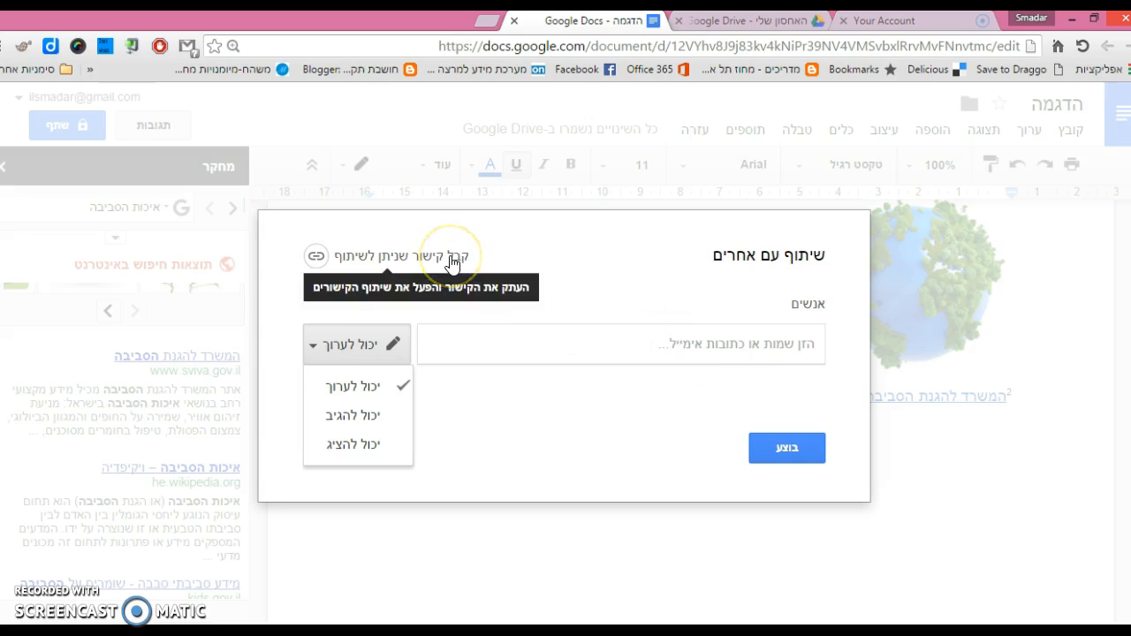
{"action": "left_click", "coordinate": [534, 414]}
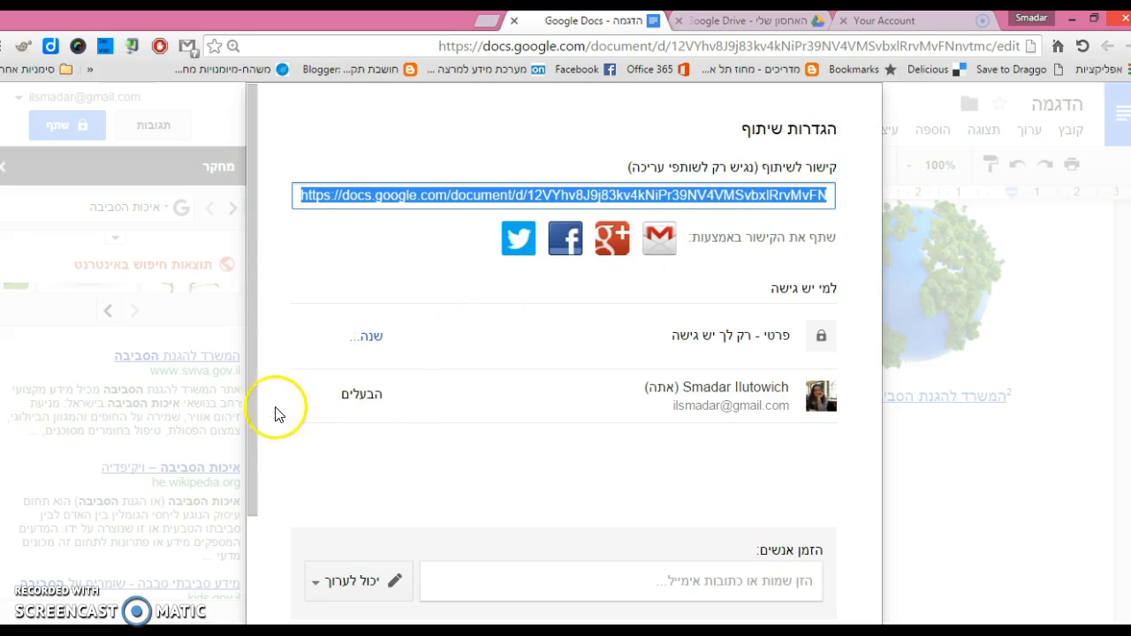
- Turn link sharing on so anyone with the link can view, save, and close
{"action": "left_click", "coordinate": [372, 339]}
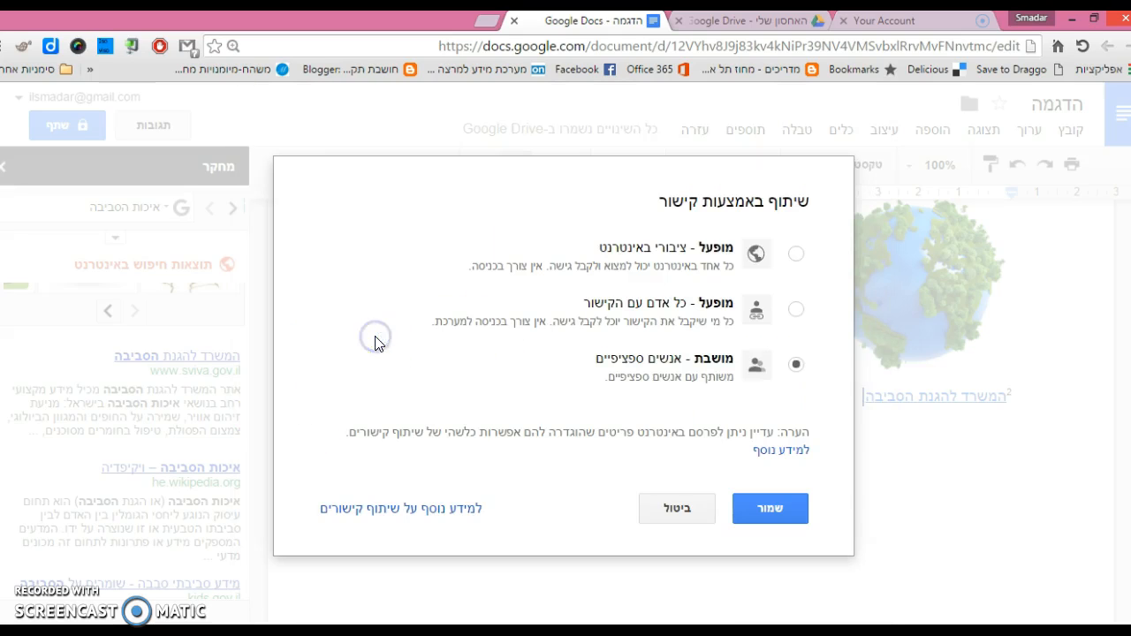
{"action": "left_click", "coordinate": [798, 311]}
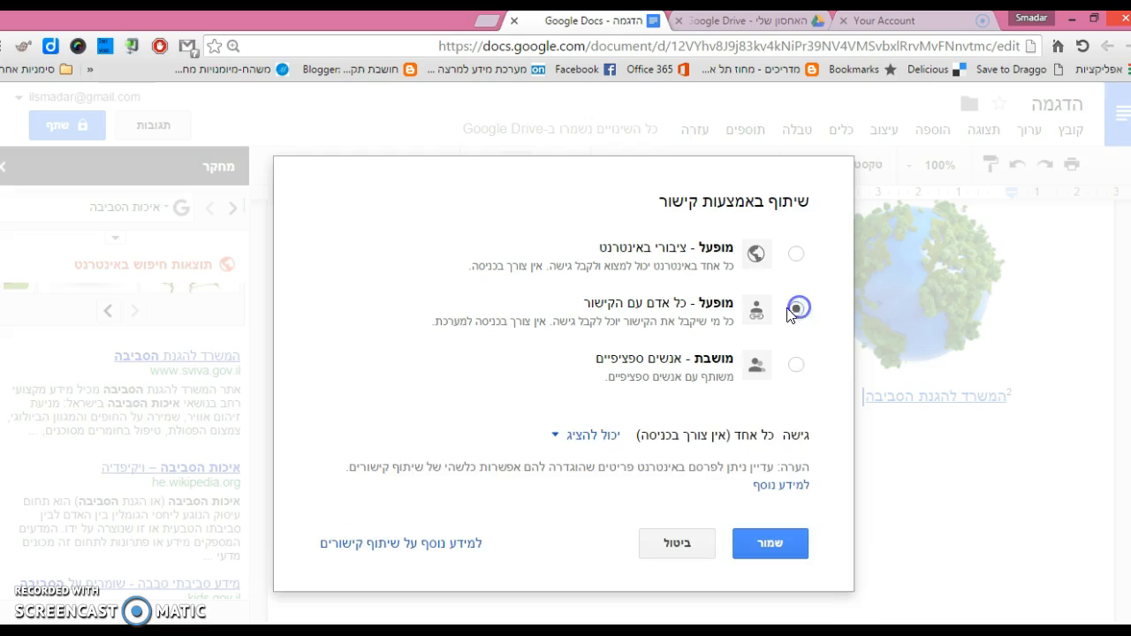
{"action": "left_click", "coordinate": [557, 442]}
{"action": "left_click", "coordinate": [575, 530]}
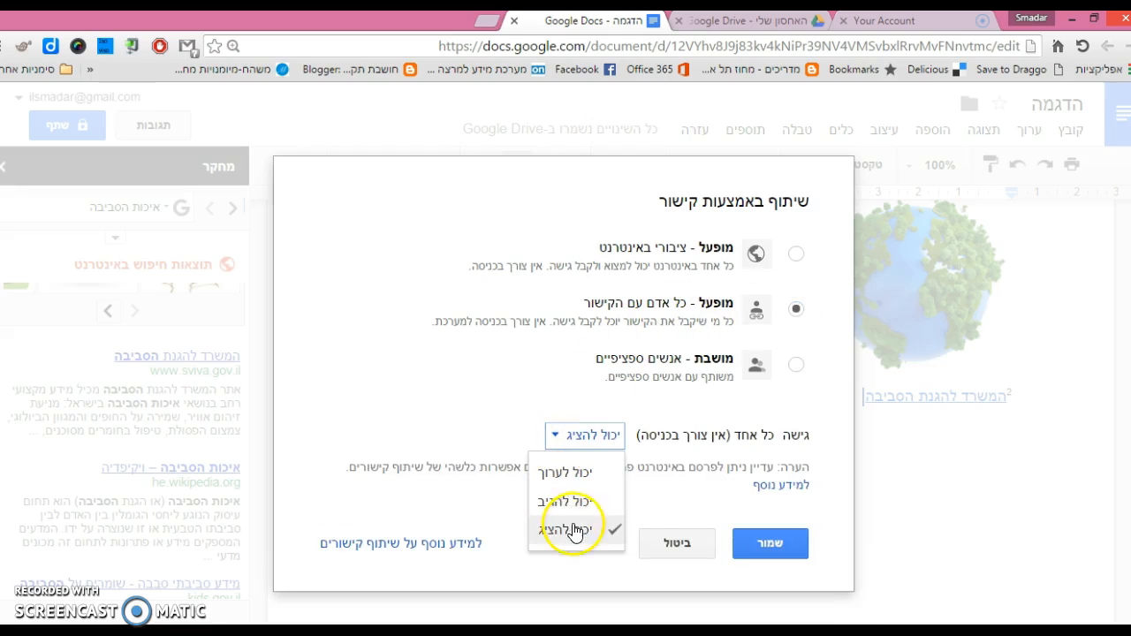
{"action": "left_click", "coordinate": [752, 548]}
{"action": "left_click_drag", "start_coordinate": [260, 374], "coordinate": [242, 492]}
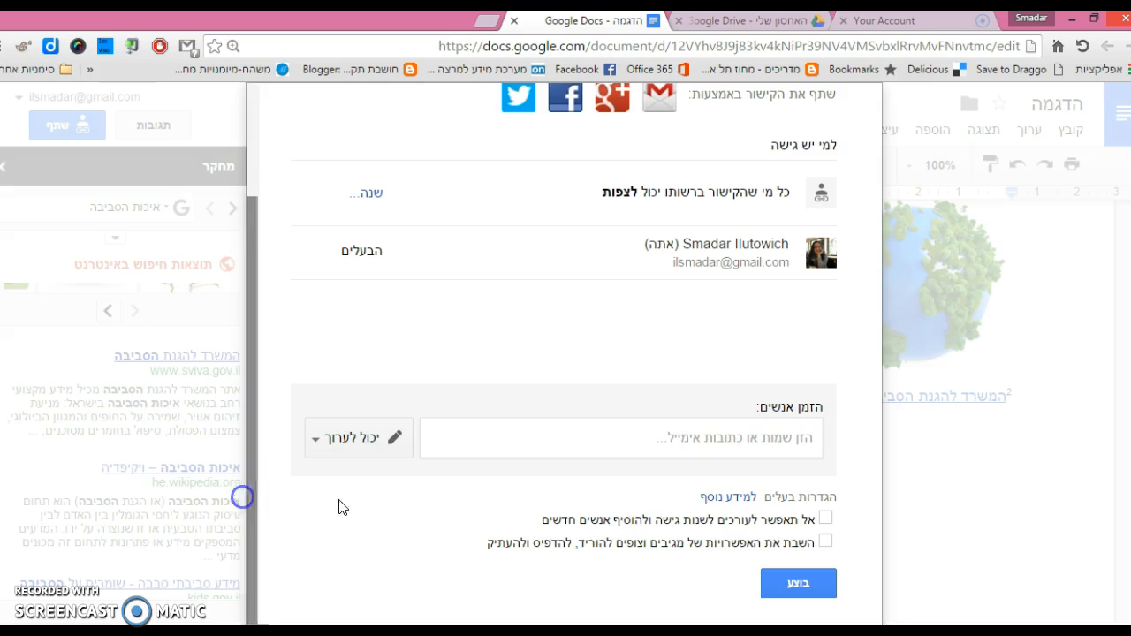
{"action": "left_click", "coordinate": [798, 586]}
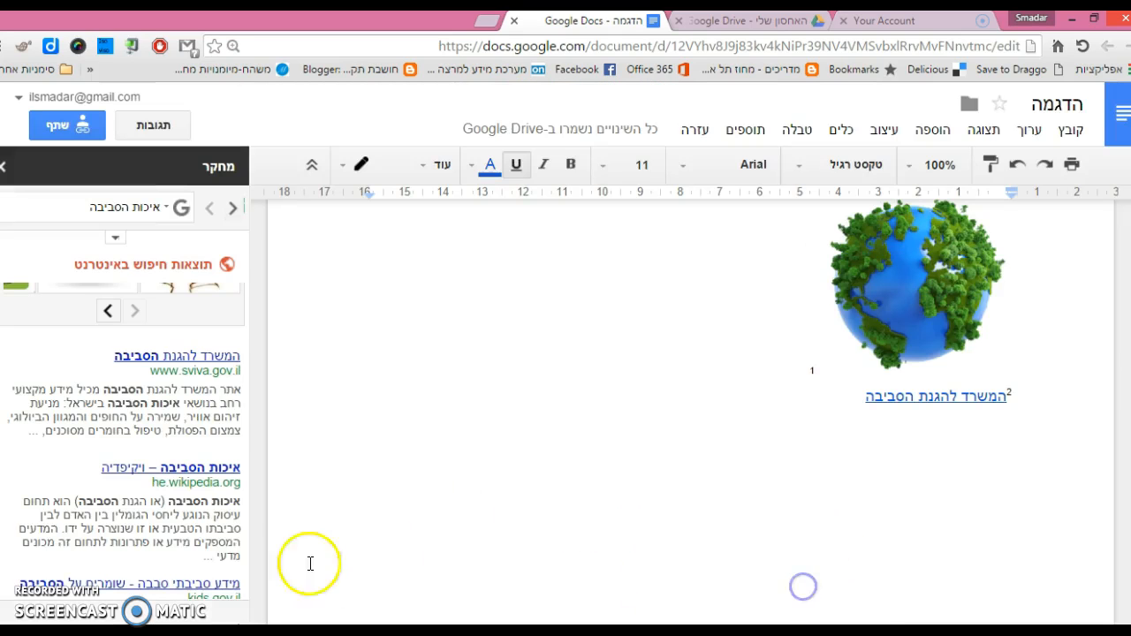